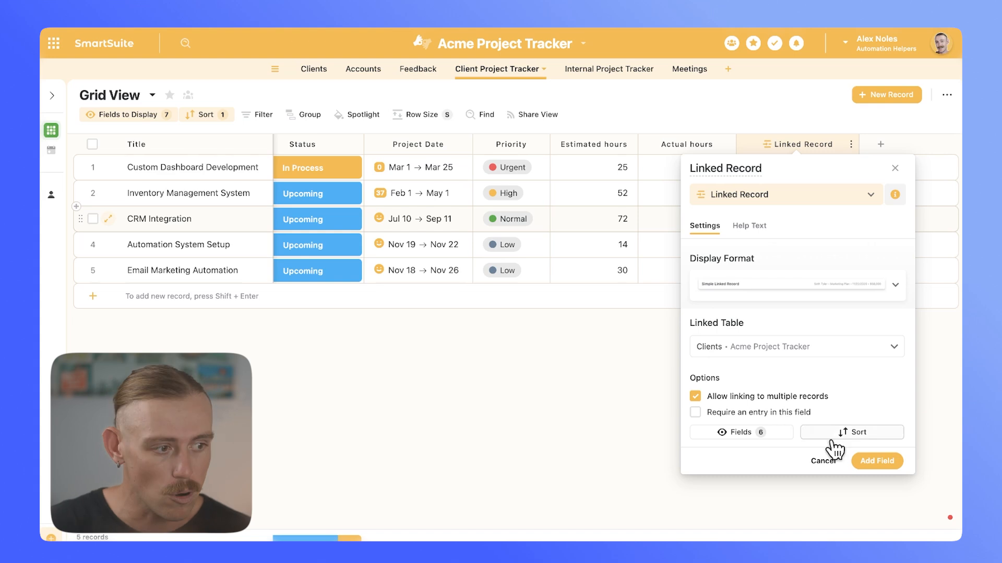
- Add the linked record field that links to the Clients table and allows linking to multiple records
left_click(878, 462)
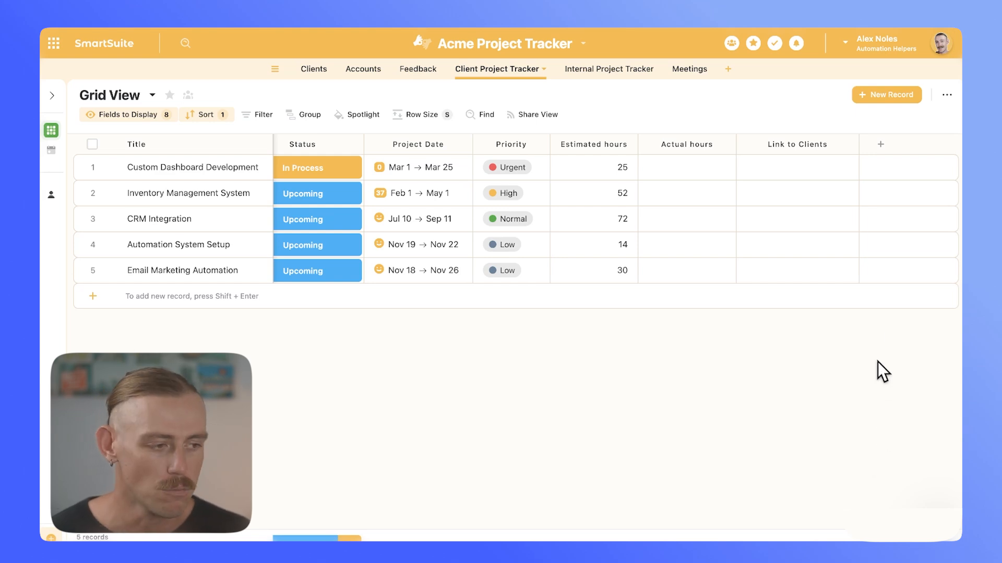
- Add a Lookup field to the project table, using Link to Clients as the linked record field and Email as the lookup field
left_click(883, 150)
type("look")
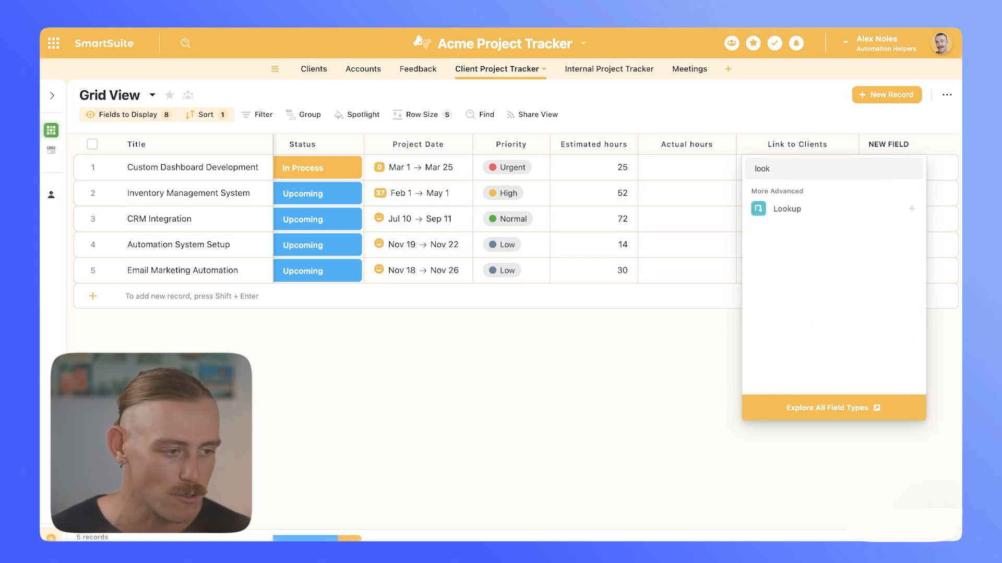
left_click(815, 209)
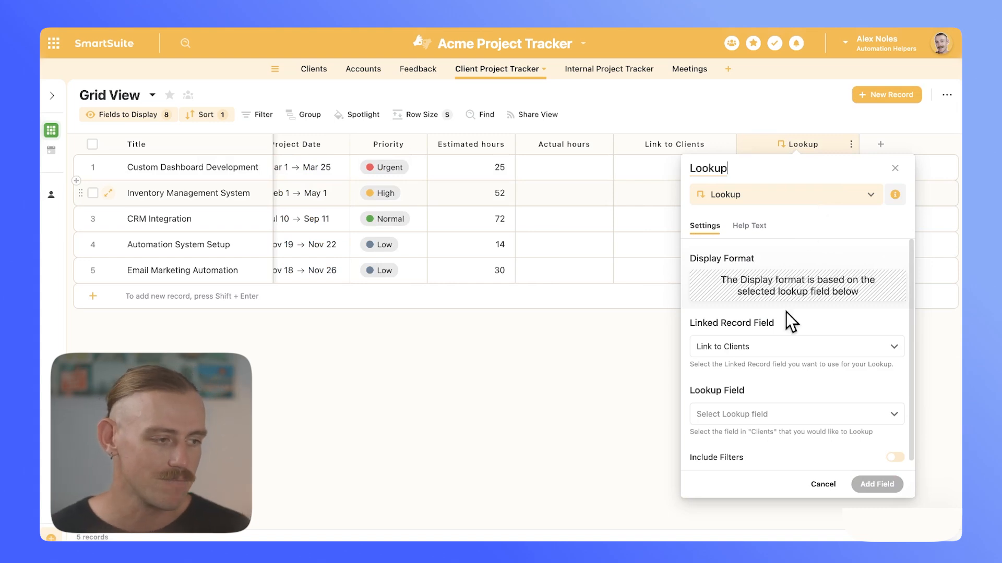
left_click(818, 349)
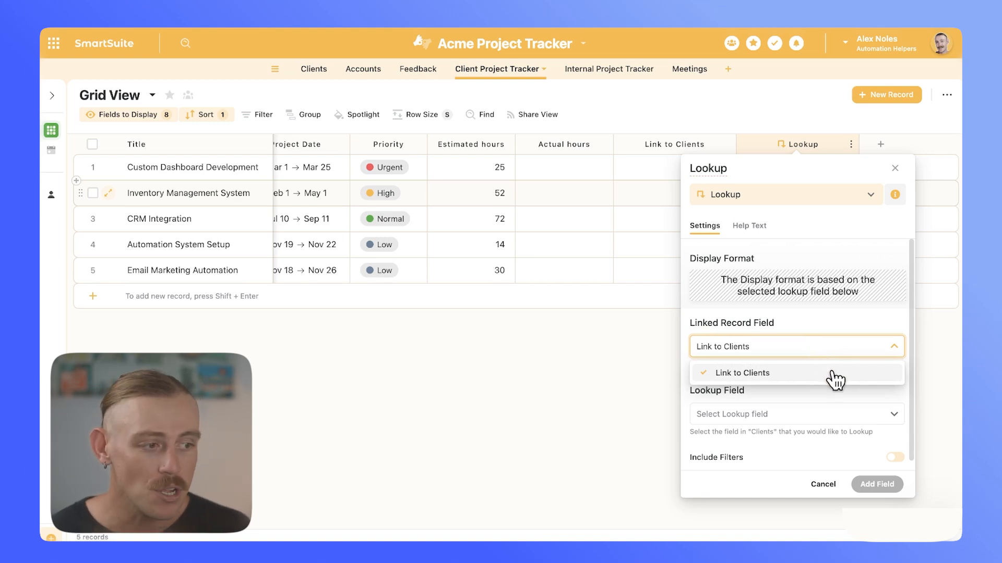
left_click(833, 373)
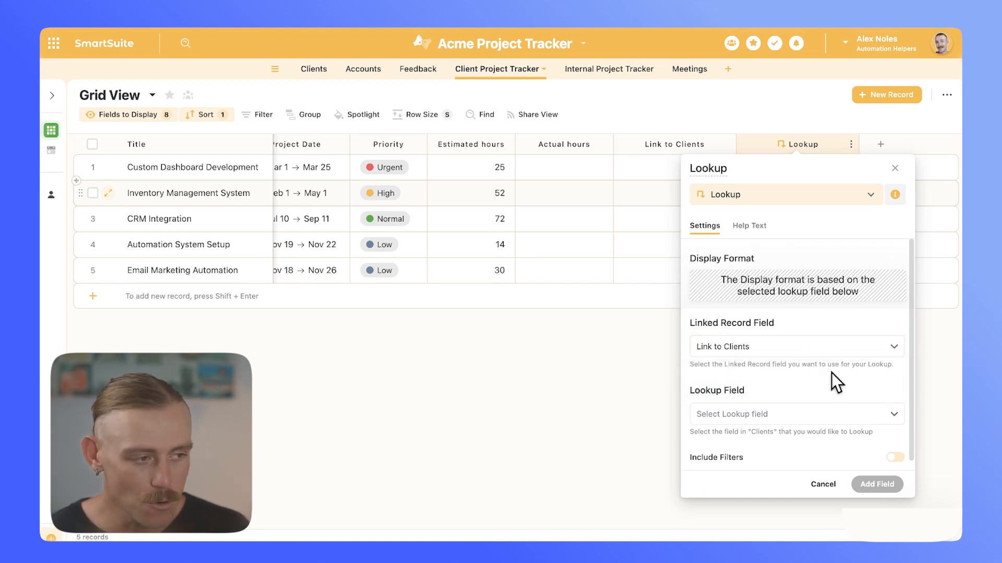
left_click(798, 406)
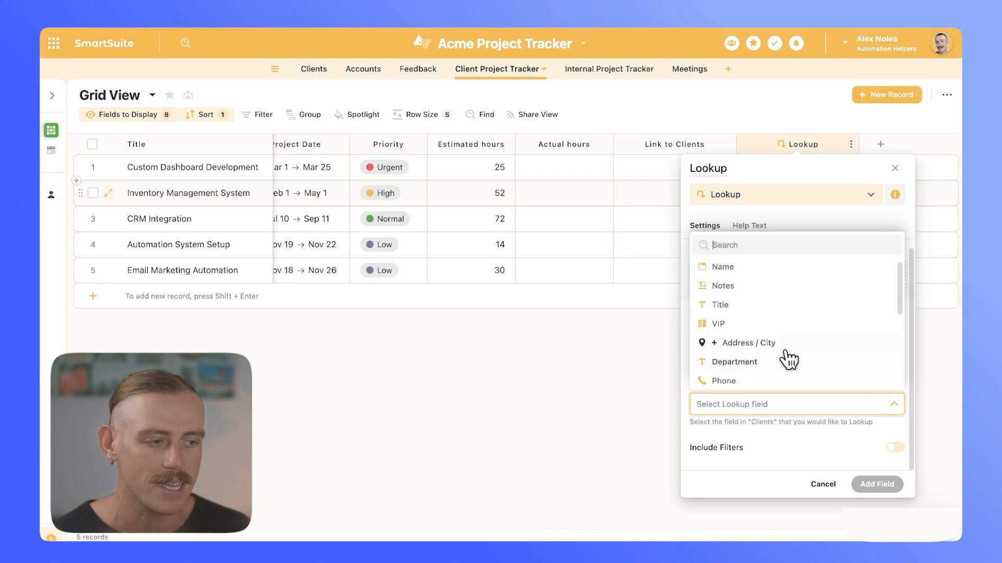
scroll(786, 355, "down", 3)
left_click(754, 346)
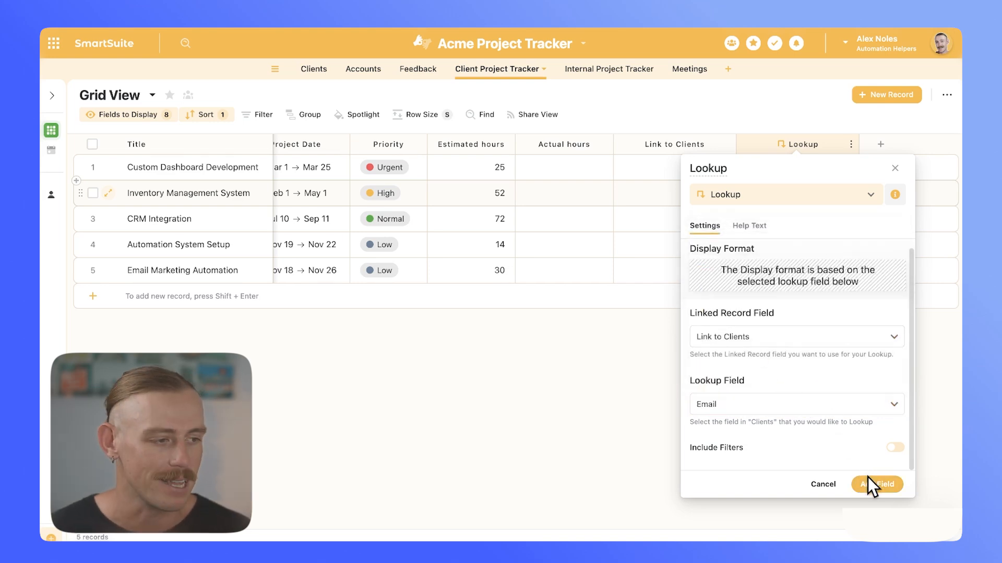
left_click(869, 479)
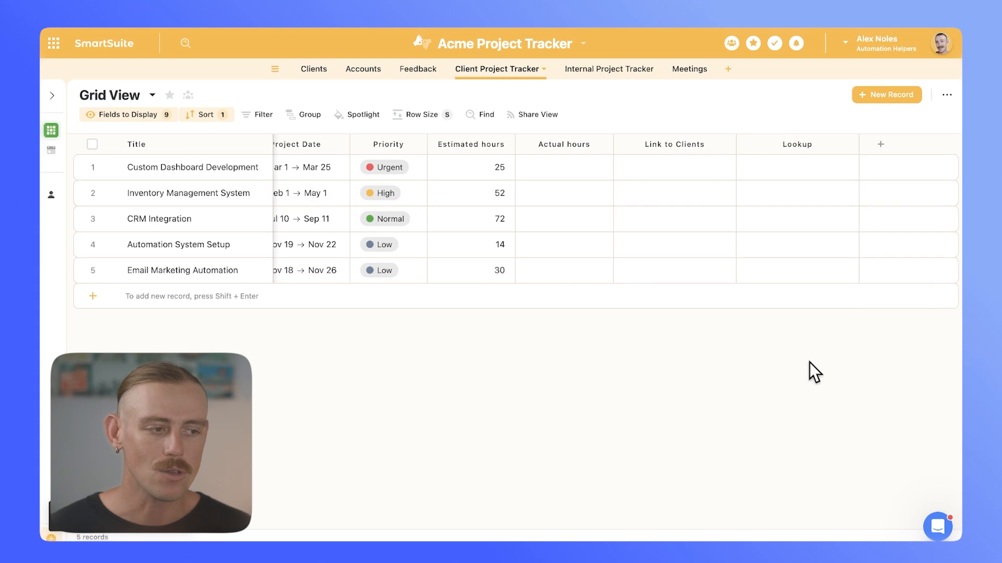
- Link the Bloomjoy manager contact to the Custom Dashboard Development record and widen the Lookup column to fit the full e-mail
left_click(711, 176)
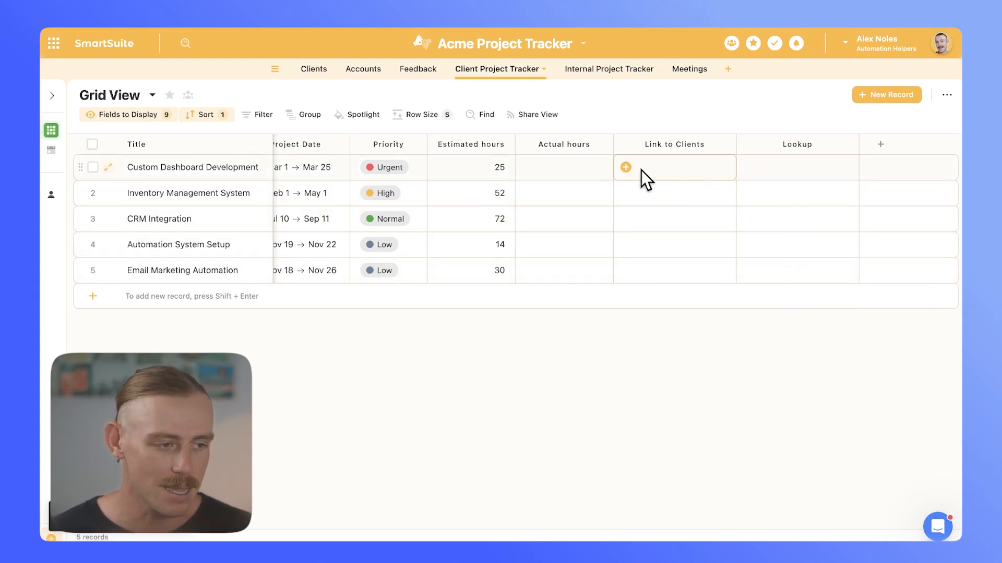
left_click(627, 167)
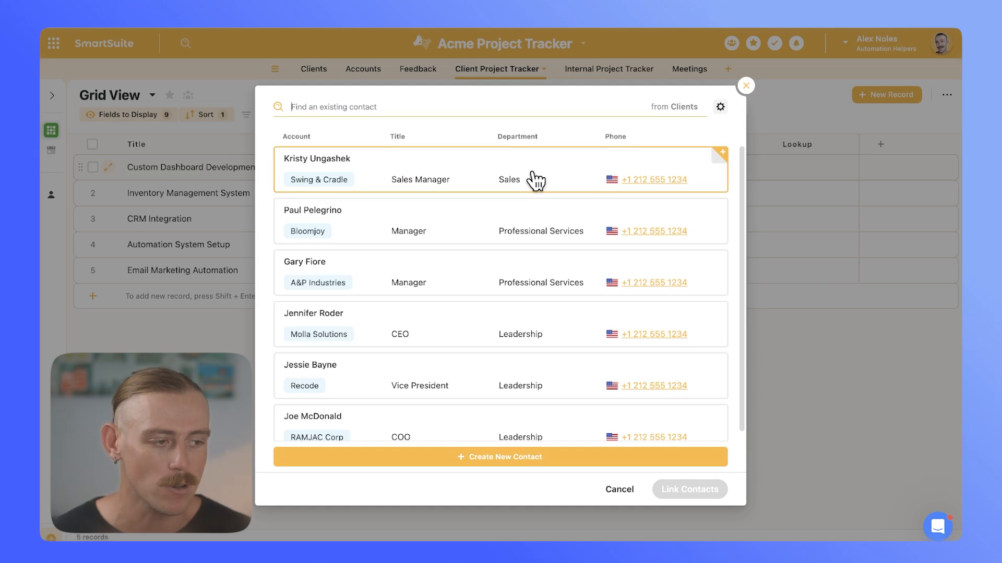
left_click(452, 211)
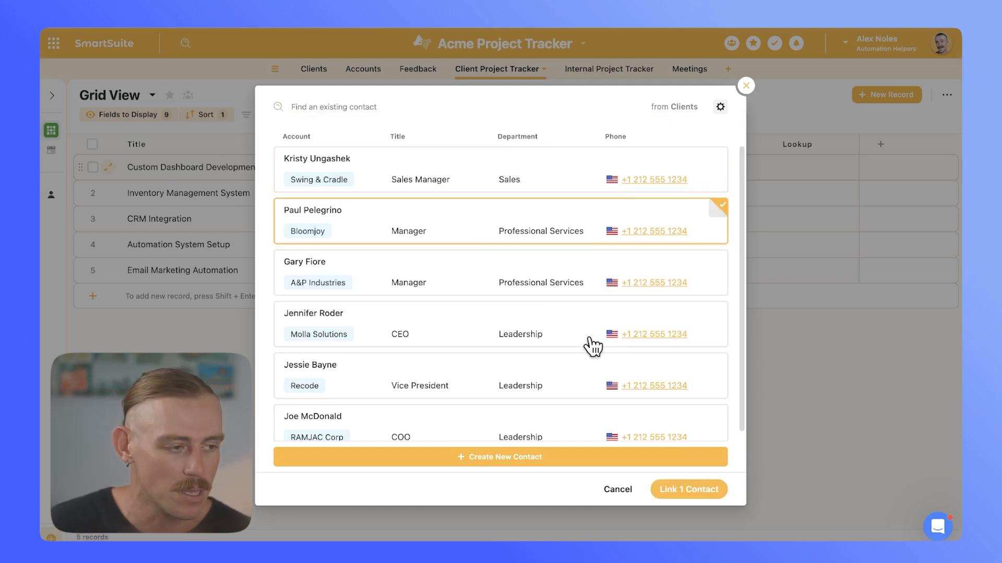
left_click(681, 493)
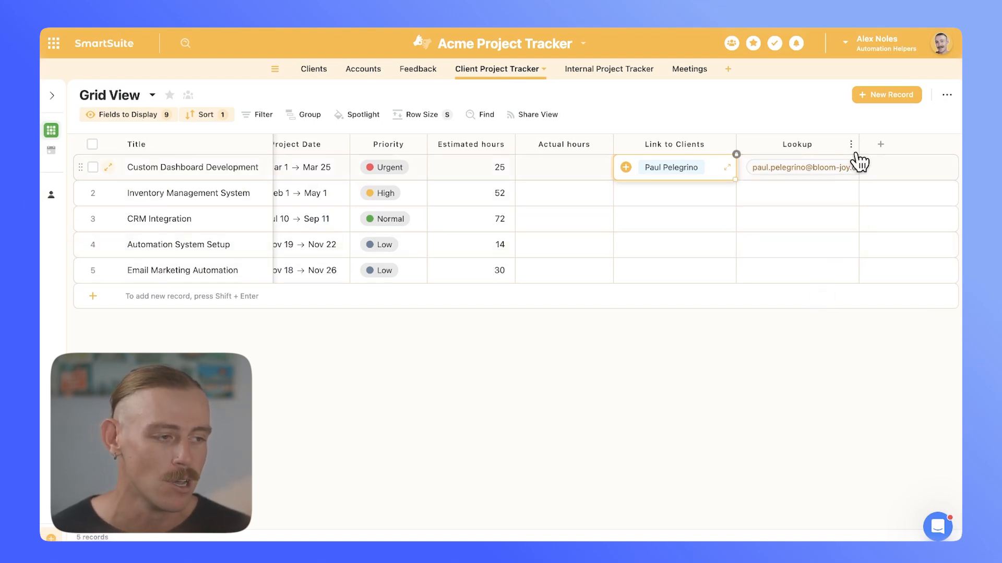
left_click_drag(861, 141, 885, 142)
- Link the Recode vice president contact to the Inventory Management System record
left_click(697, 188)
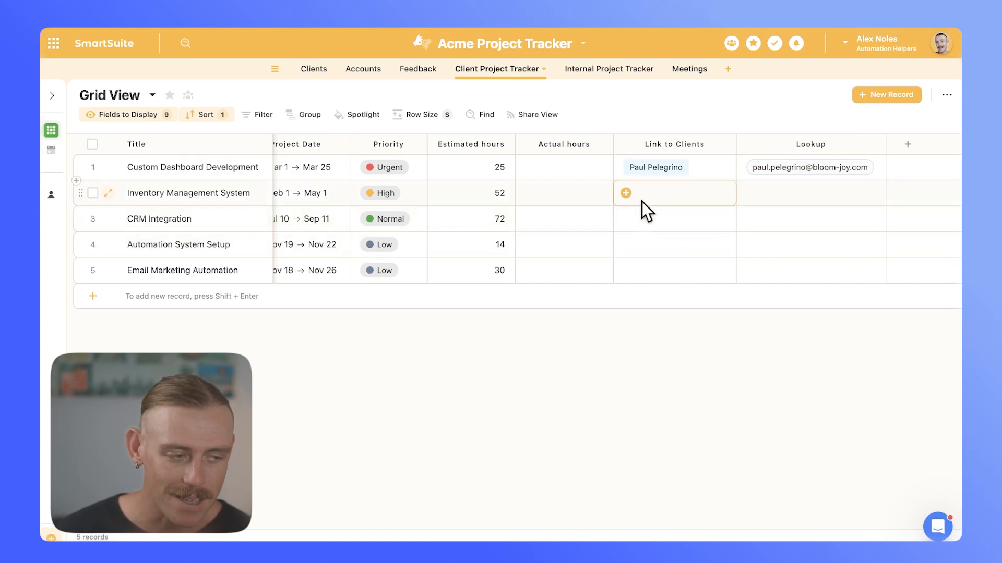
left_click(625, 192)
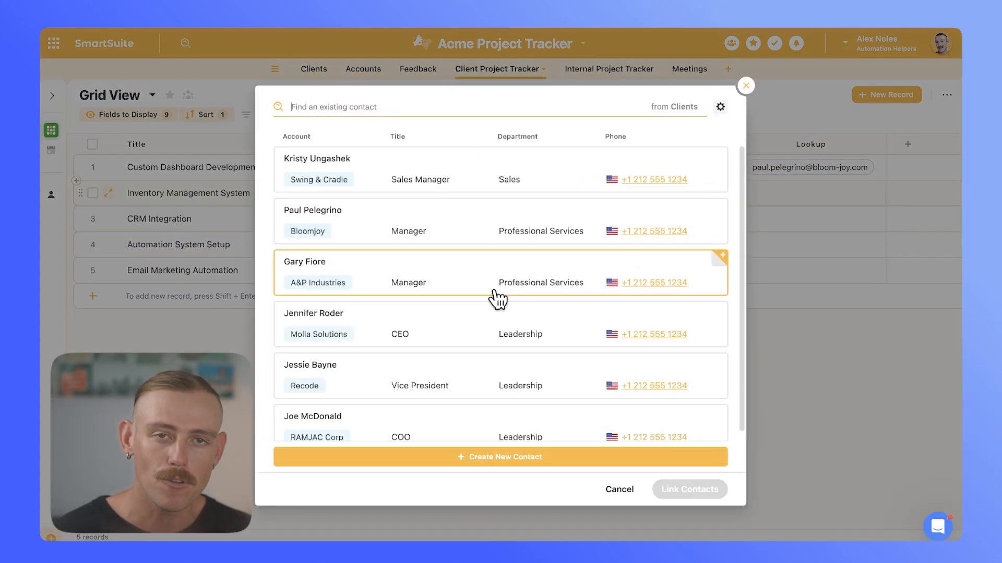
left_click(369, 369)
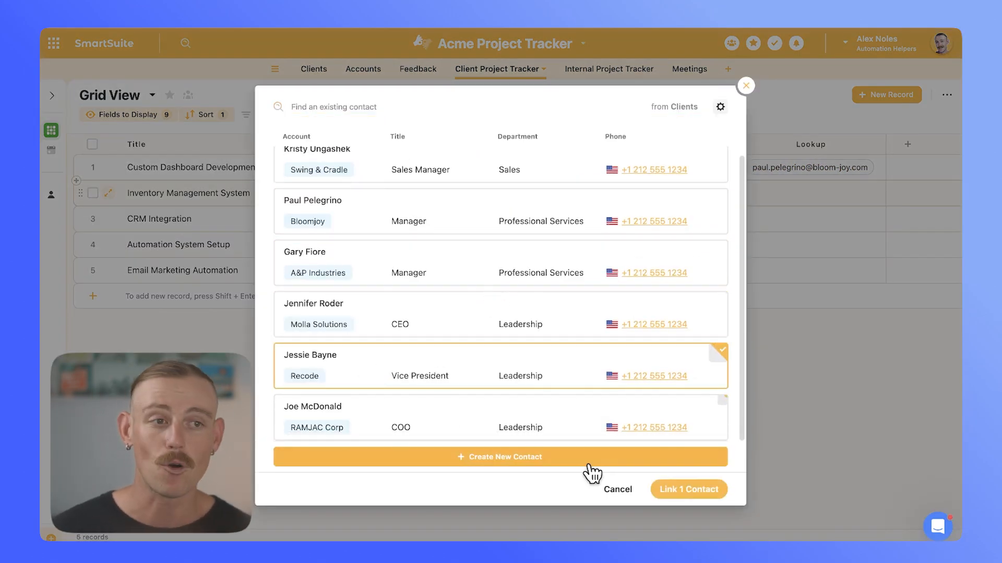
left_click(689, 489)
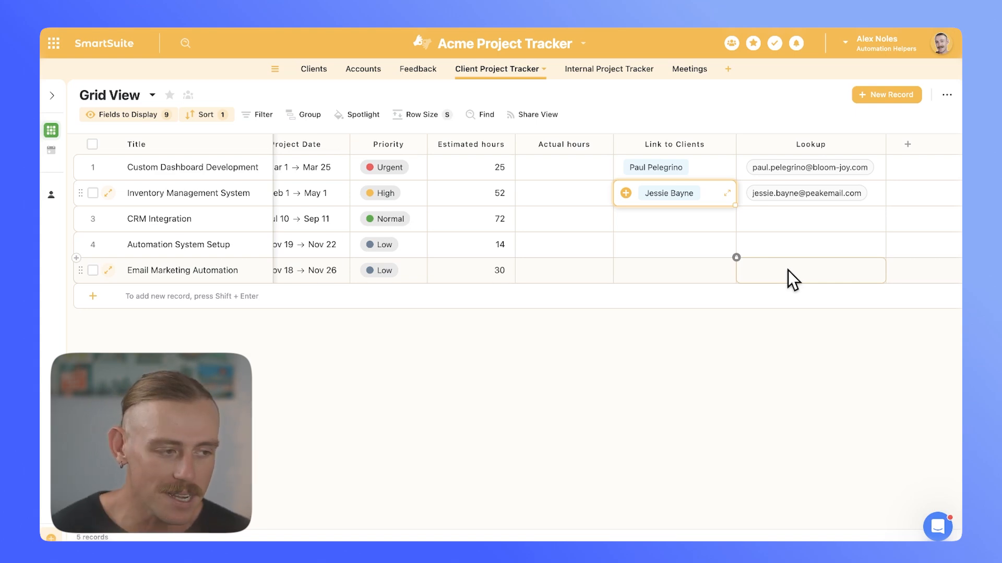
- Turn on Include Filters in the Lookup field's settings and open the field choices for its filter condition
left_click(882, 143)
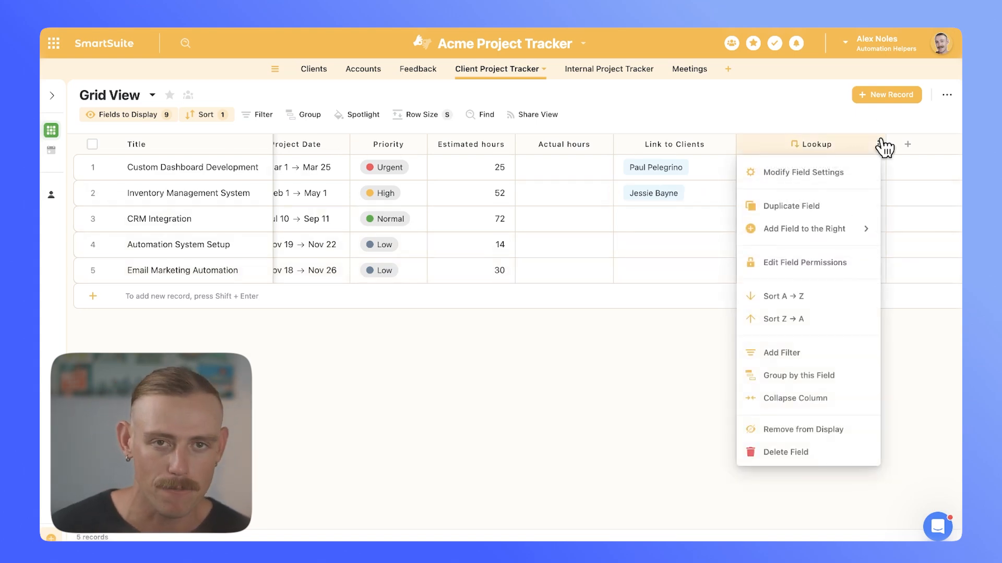
left_click(798, 175)
scroll(777, 407, "down", 1)
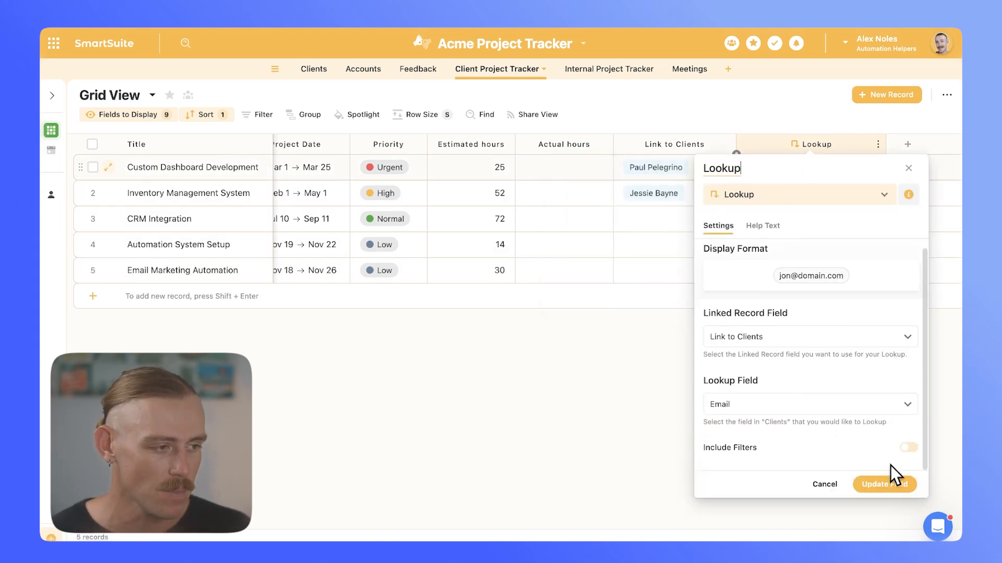
left_click(908, 449)
scroll(876, 432, "down", 1)
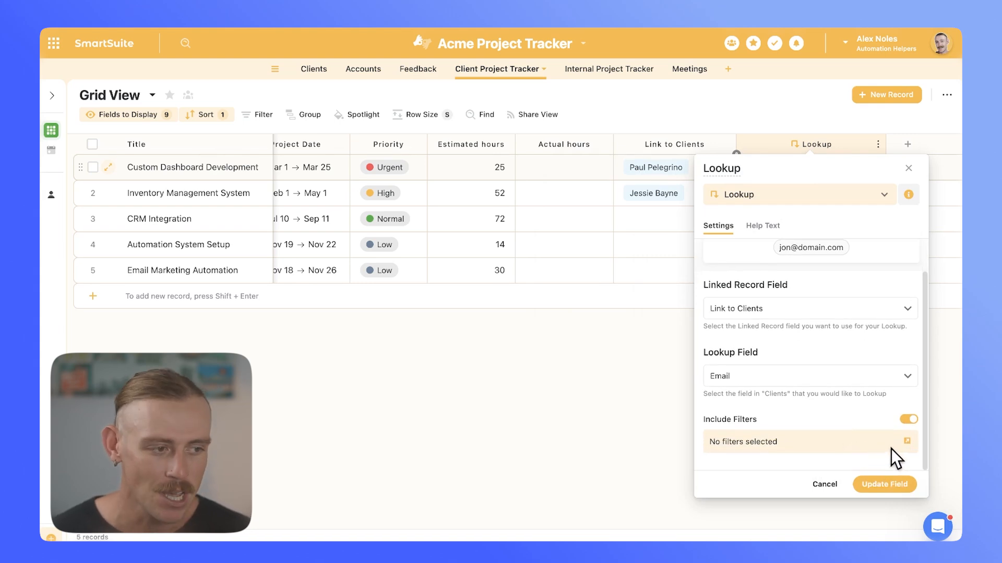
left_click(907, 444)
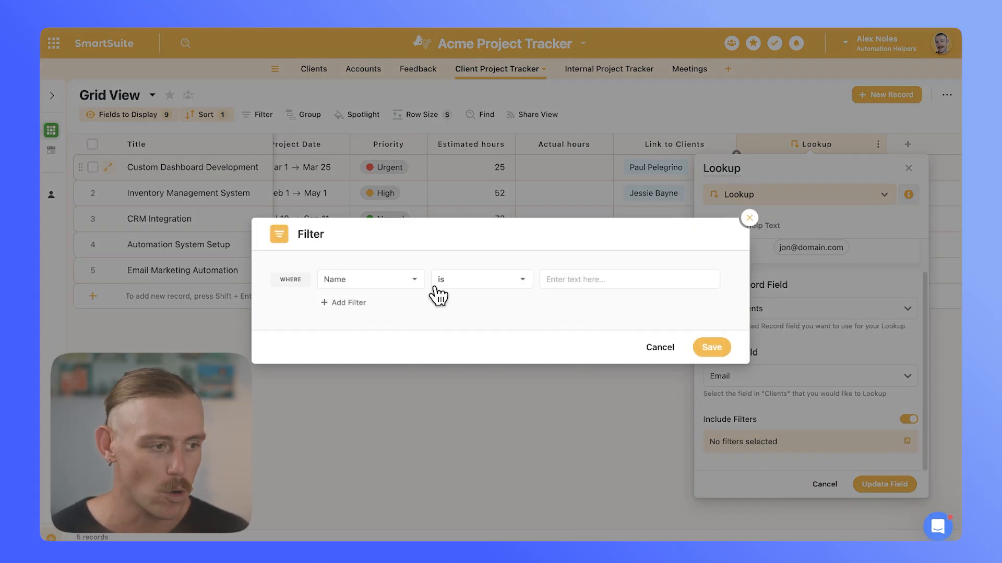
left_click(412, 281)
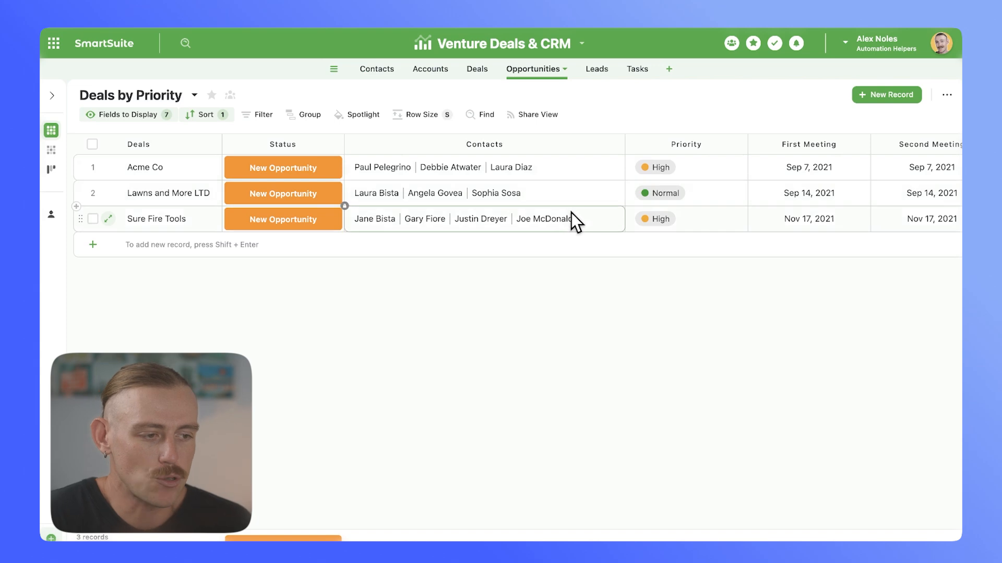
- Turn on Include Filters for the Contacts lookup field in the Opportunities table and open its filter conditions
left_click(616, 145)
left_click(450, 178)
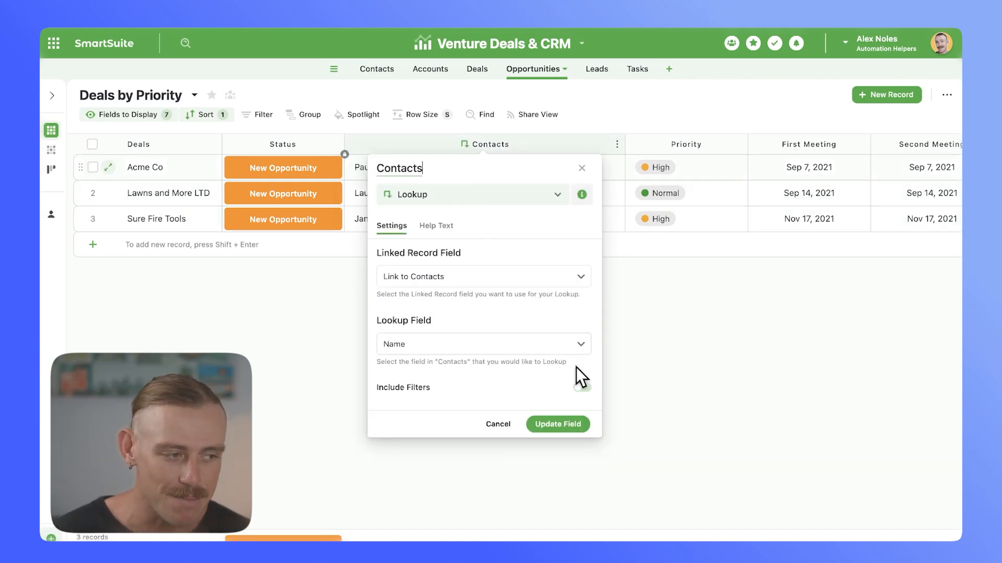
left_click(581, 387)
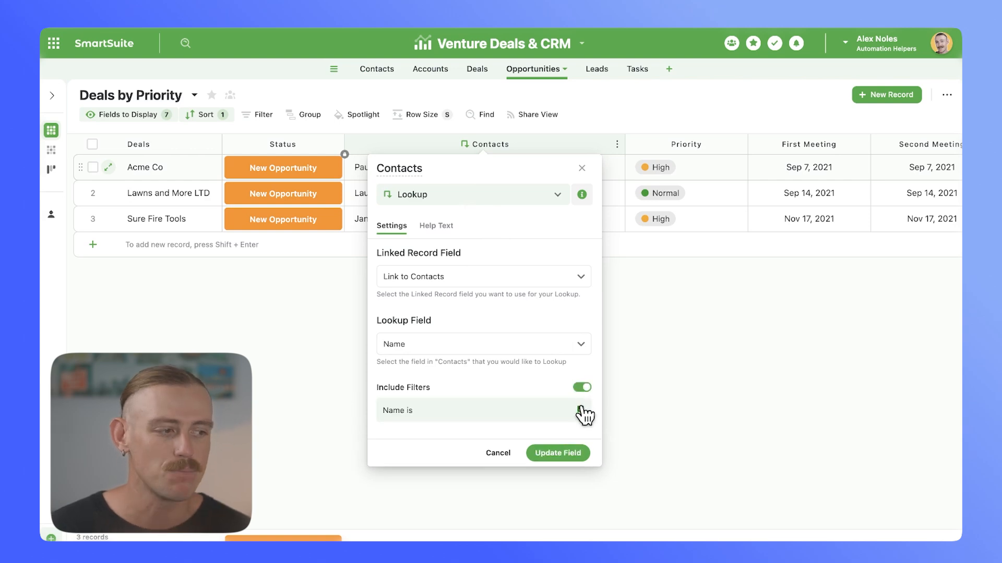
left_click(581, 410)
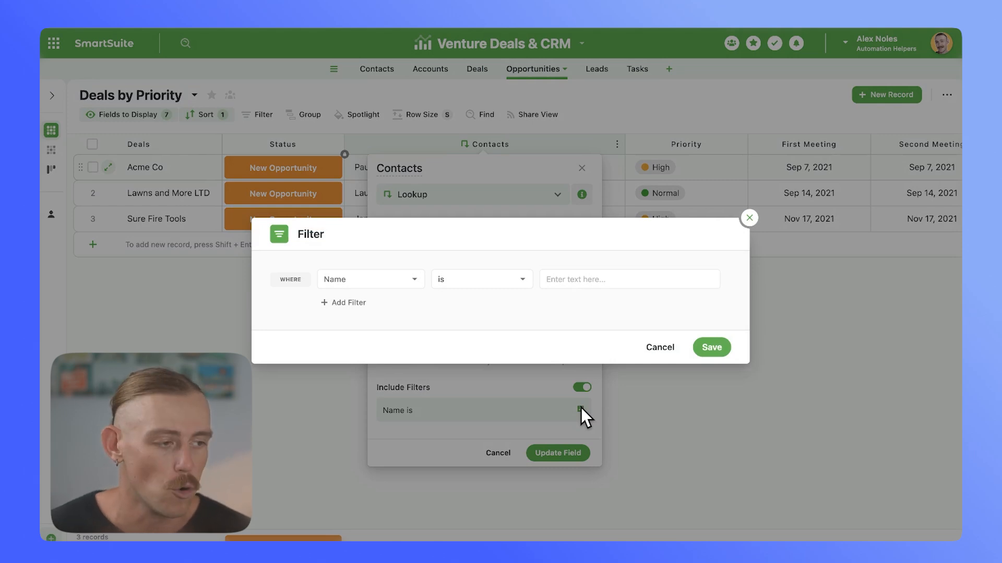
- Filter the Contacts lookup to Type is exactly Primary, update the field, and slightly widen its column
left_click(423, 283)
scroll(418, 402, "down", 3)
scroll(418, 402, "down", 5)
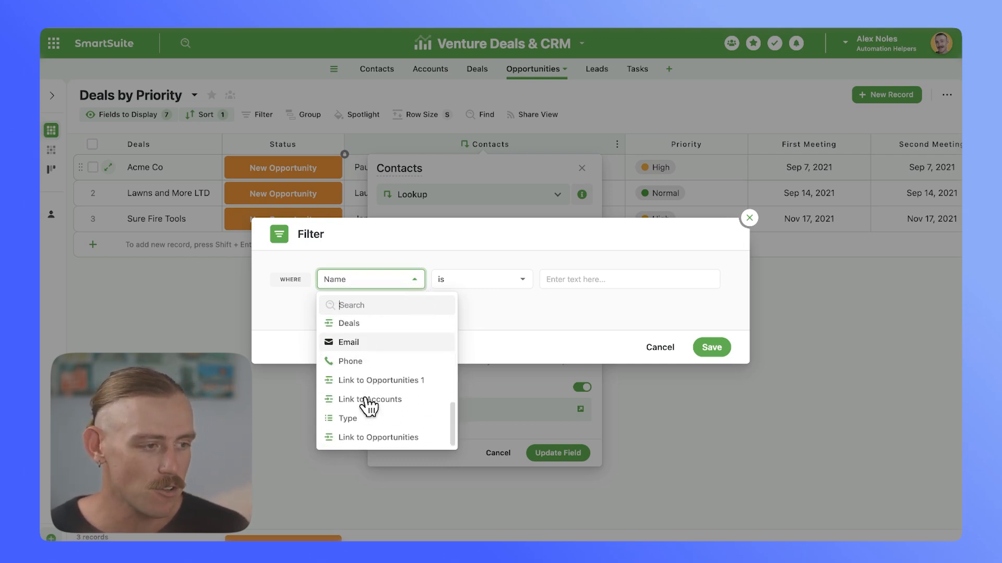
left_click(370, 418)
left_click(503, 284)
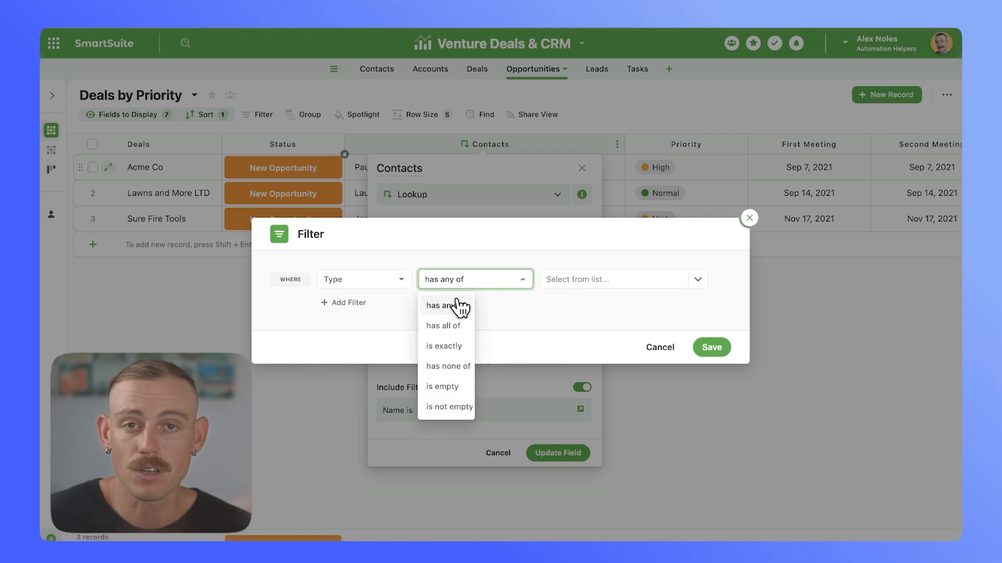
left_click(452, 345)
left_click(698, 281)
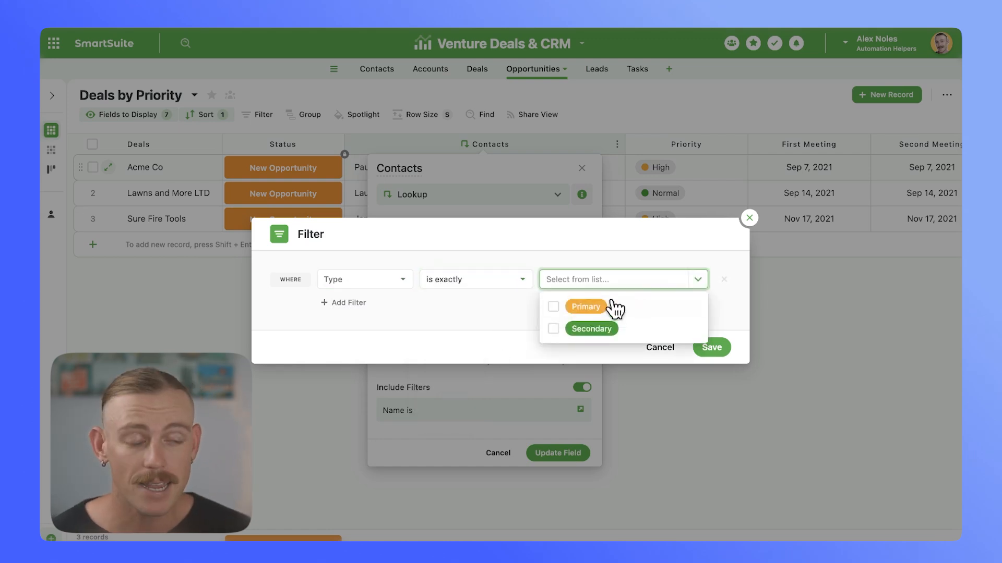
left_click(553, 307)
left_click(716, 348)
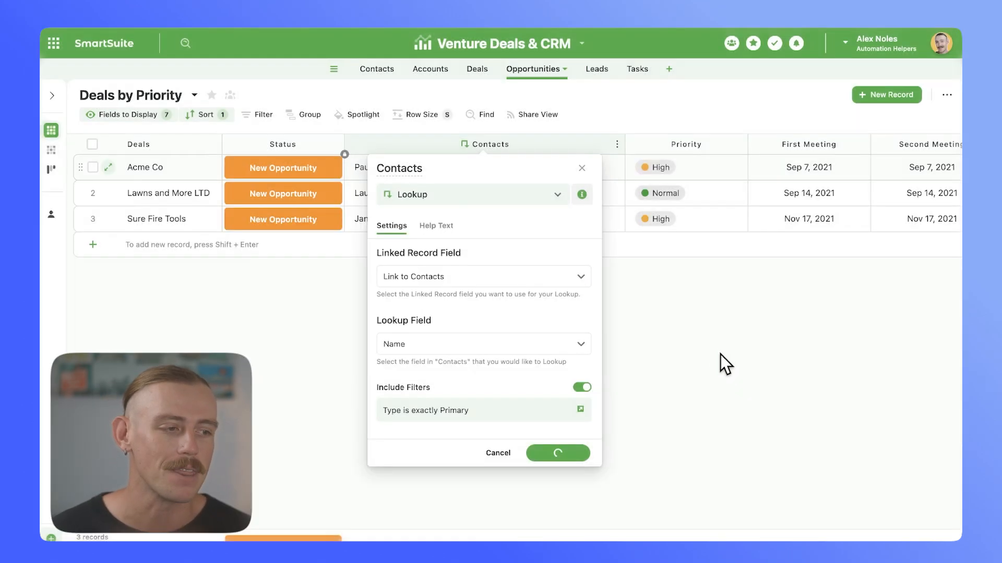
left_click(578, 454)
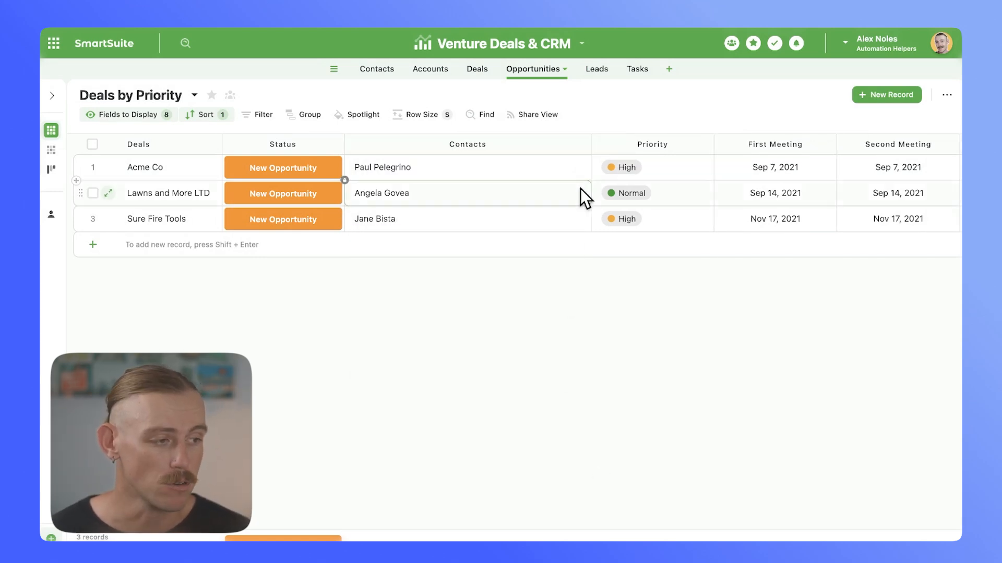
mouse_move(589, 147)
left_mouse_down()
mouse_move(577, 148)
mouse_move(595, 152)
left_mouse_up()
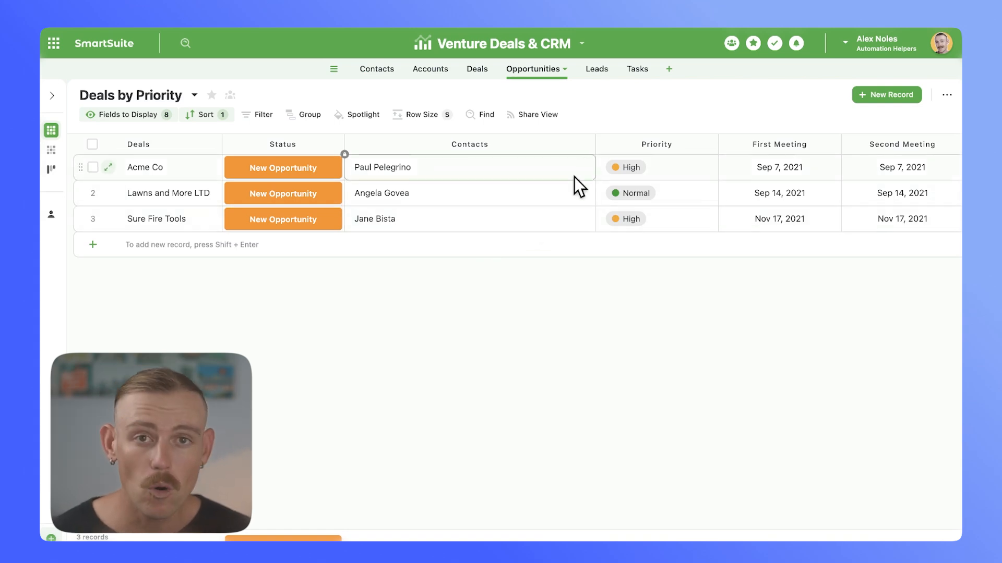
- Change the Contacts lookup's linked record field to Link to Accounts with Name as the lookup field, and update the field
left_click(587, 145)
left_click(447, 168)
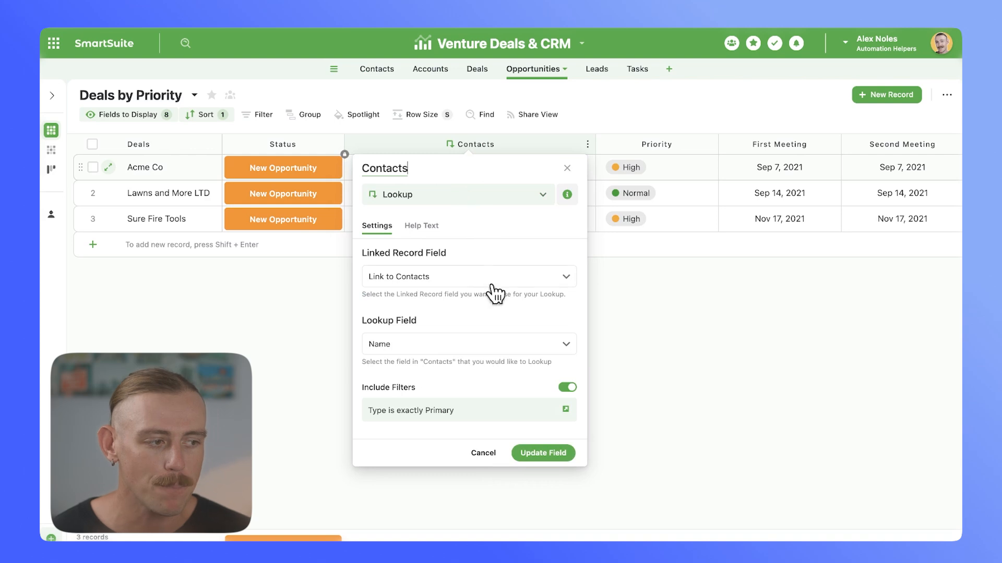
left_click(566, 281)
left_click(475, 339)
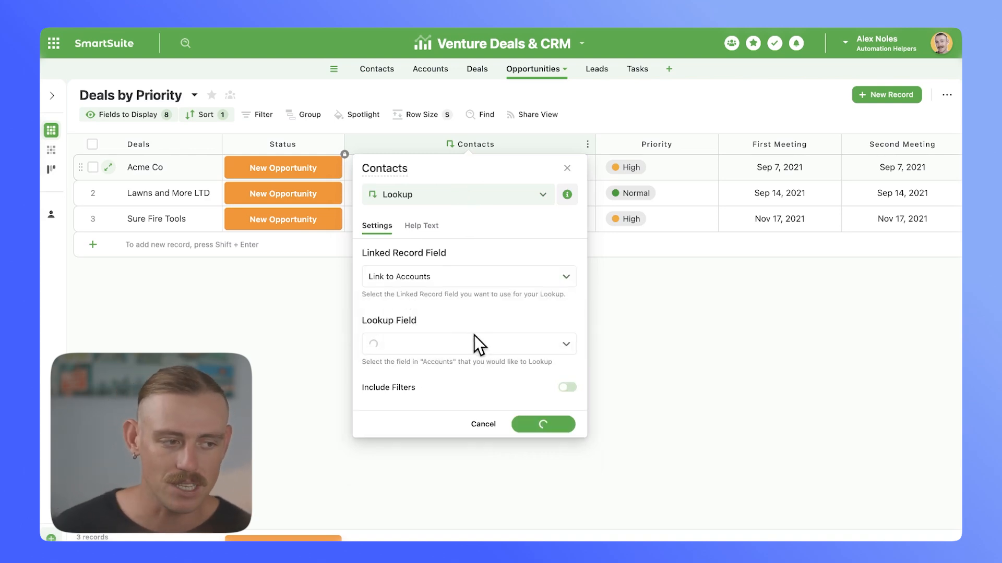
left_click(567, 347)
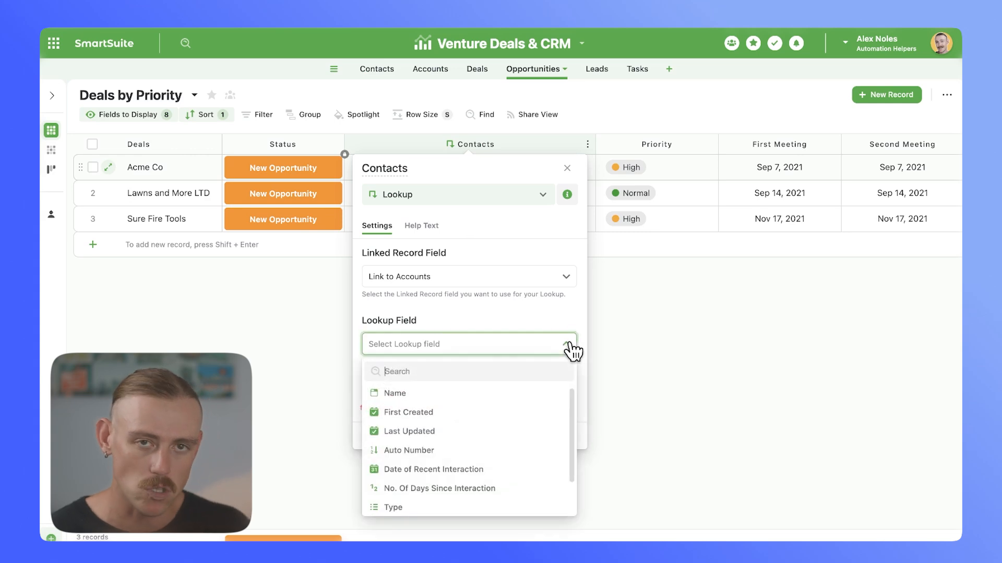
left_click(499, 394)
left_click(542, 426)
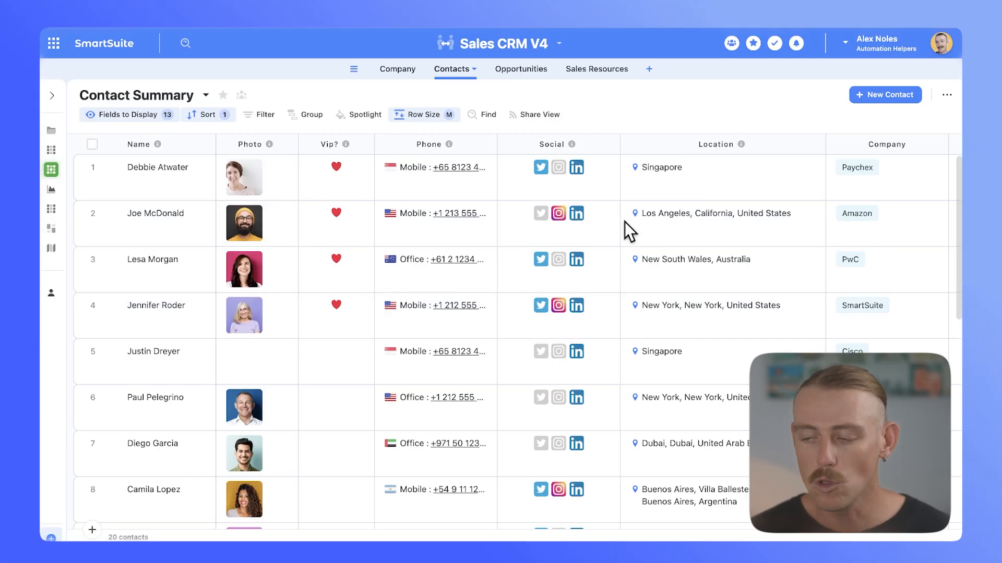
scroll(571, 240, "down", 5)
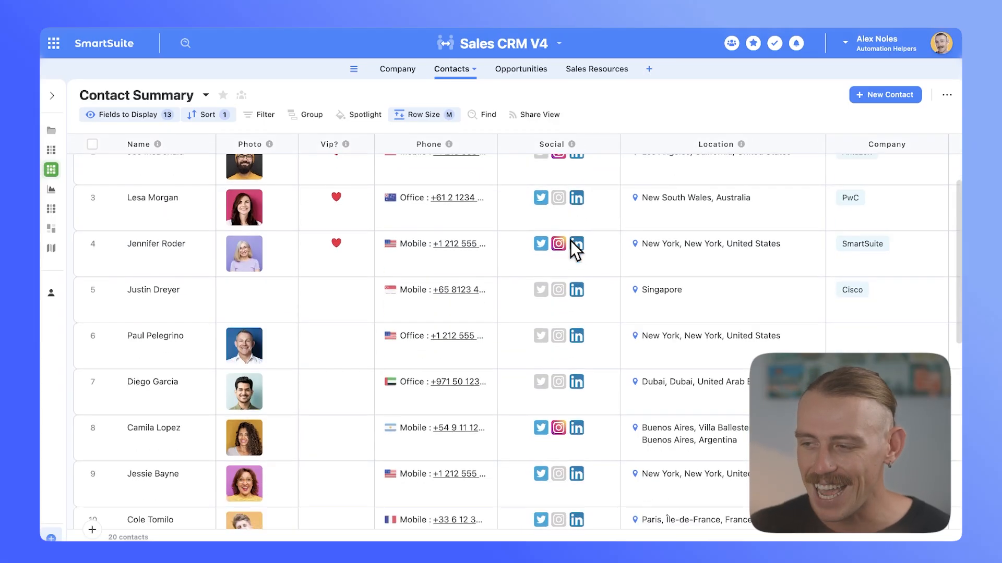
- Examine the Contacts and Company tables, comparing the linked company, opportunity and contact columns with the phone lookup column
scroll(570, 240, "up", 5)
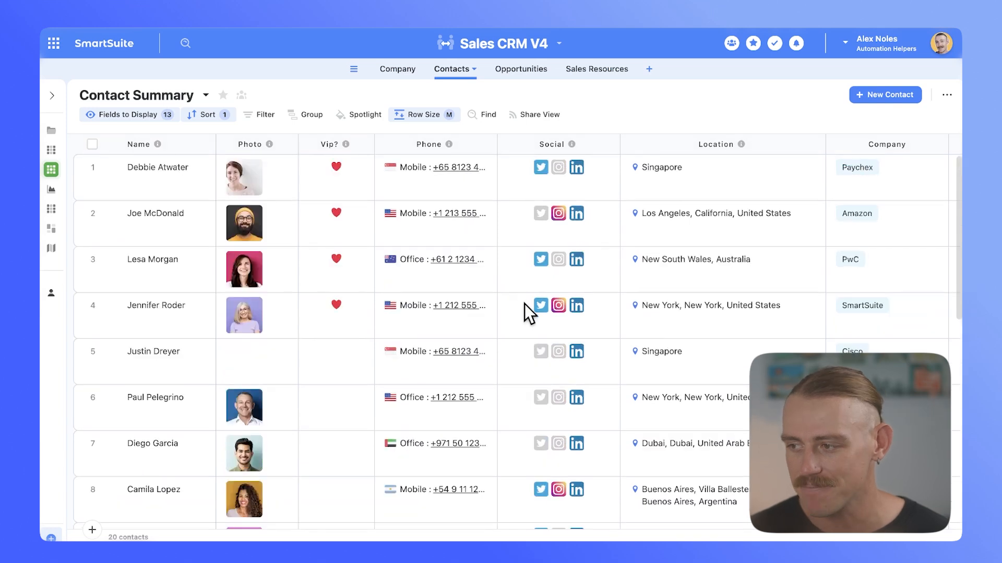
scroll(524, 304, "right", 5)
scroll(524, 304, "left", 6)
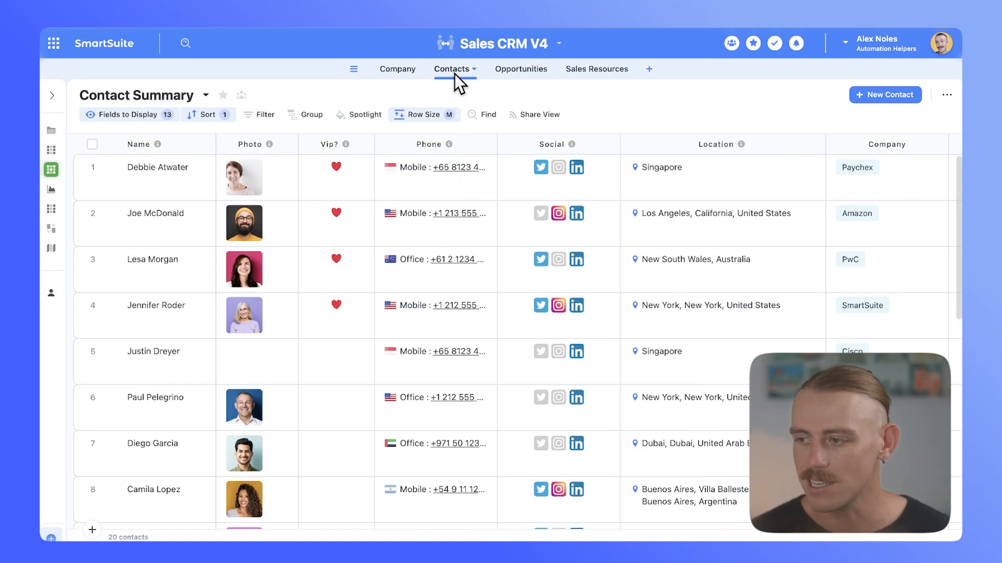
left_click(397, 73)
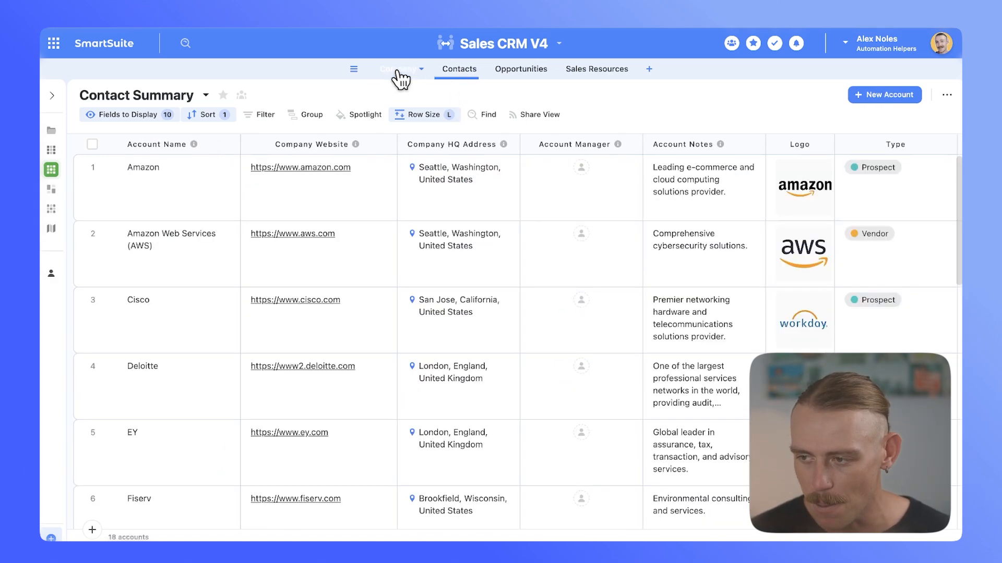
left_click(476, 73)
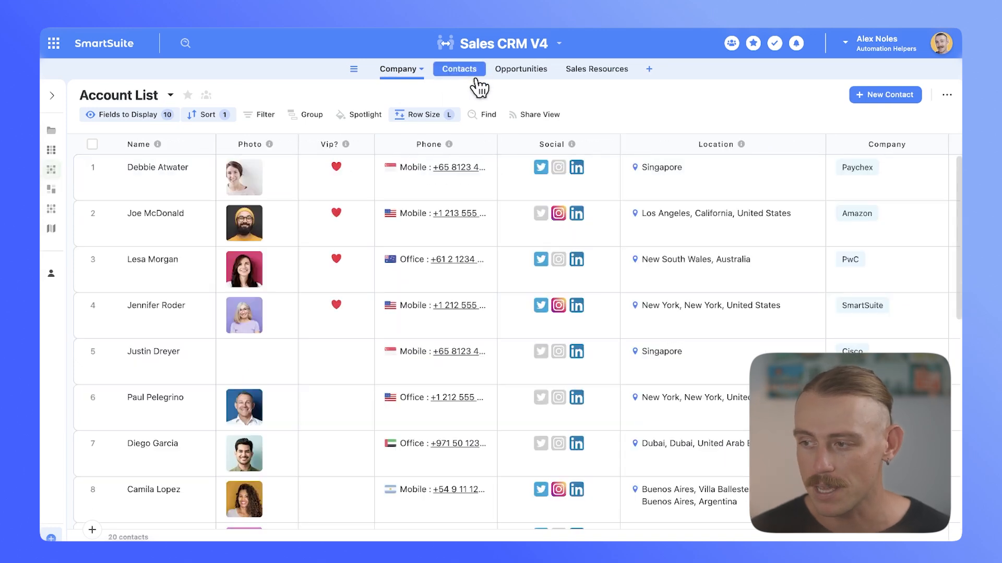
scroll(720, 222, "right", 6)
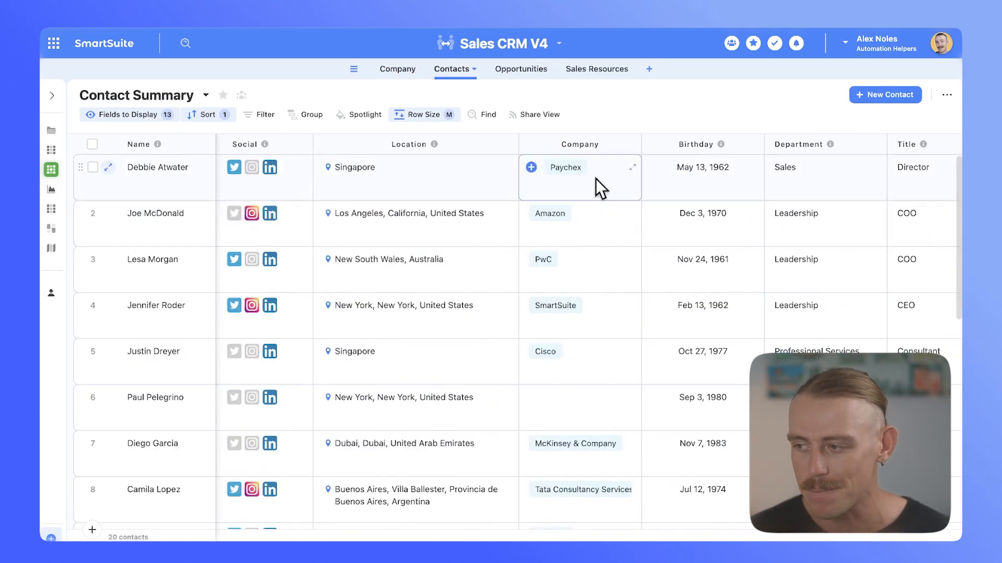
scroll(704, 240, "right", 6)
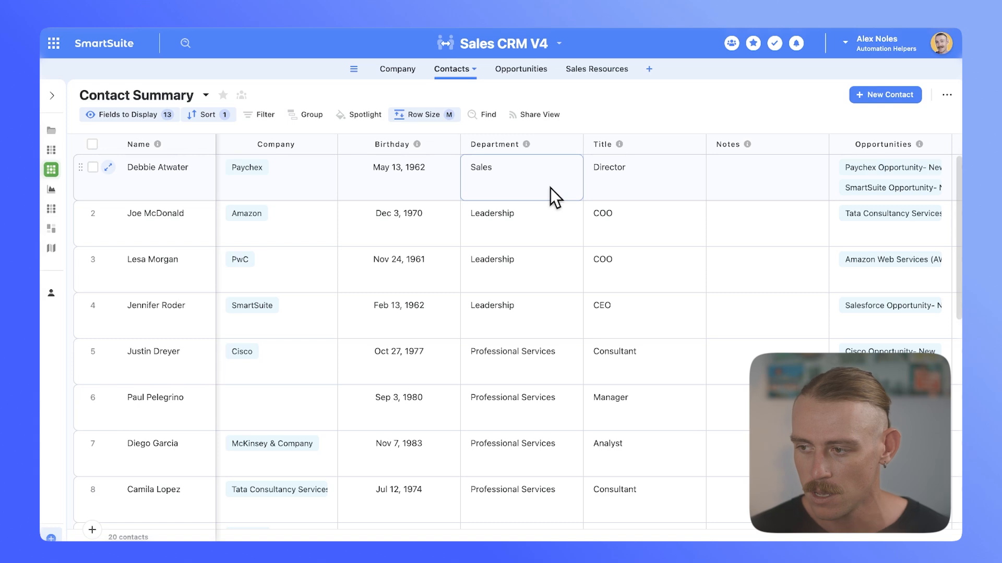
left_click(404, 73)
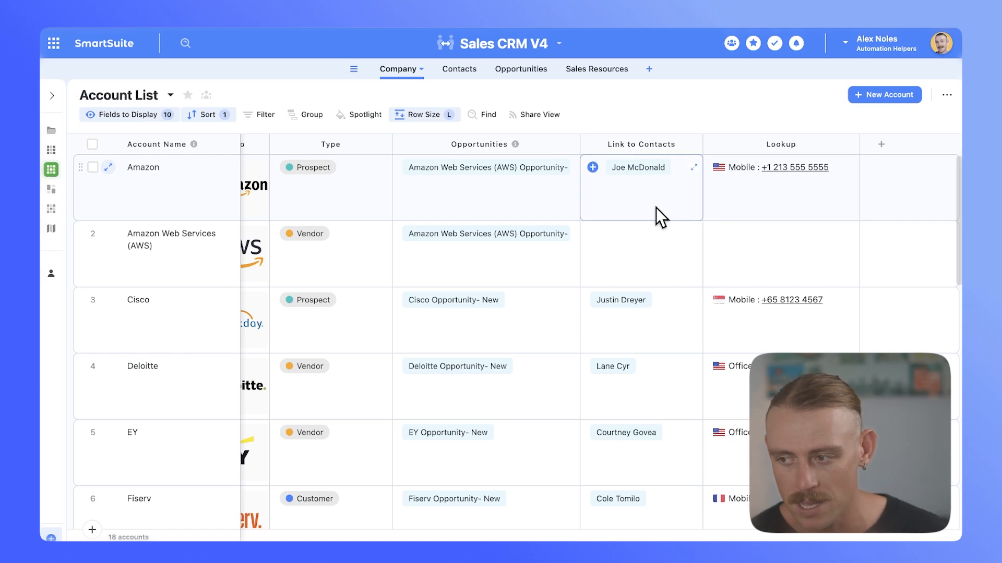
scroll(656, 208, "left", 5)
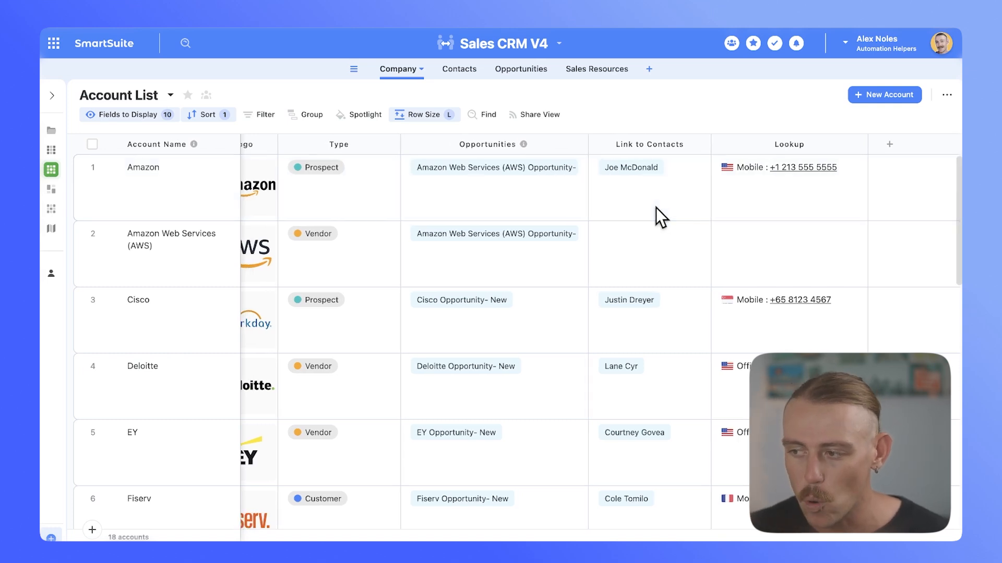
scroll(656, 208, "left", 4)
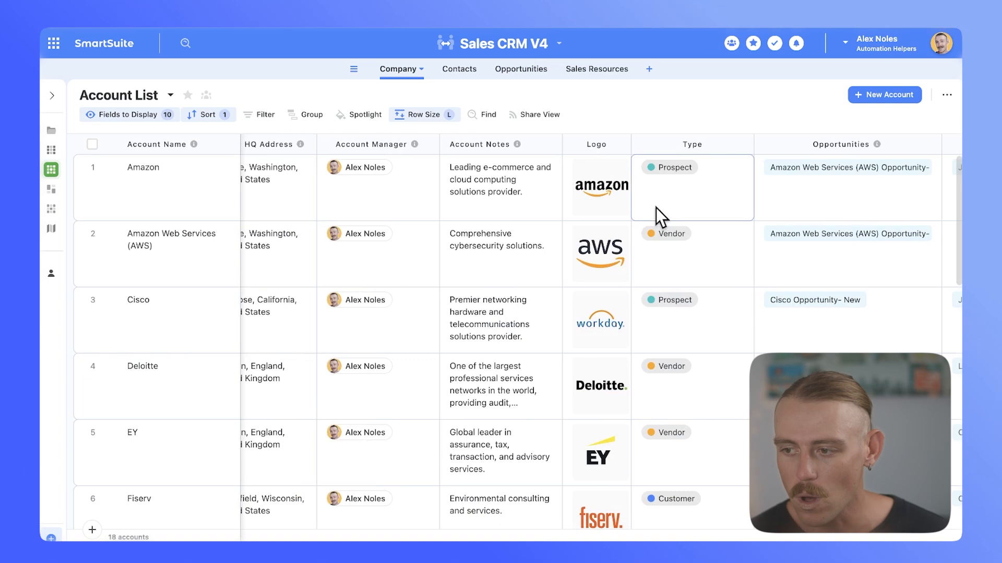
scroll(656, 208, "left", 2)
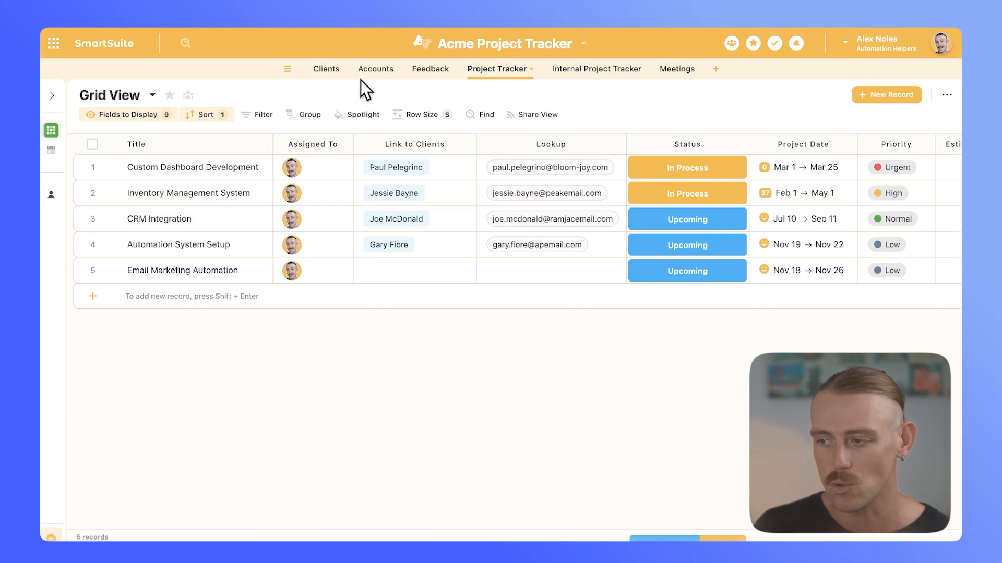
- Check the Clients table, and link the Molla Solutions CEO contact to the Email Marketing Automation project in the Project Tracker
left_click(327, 70)
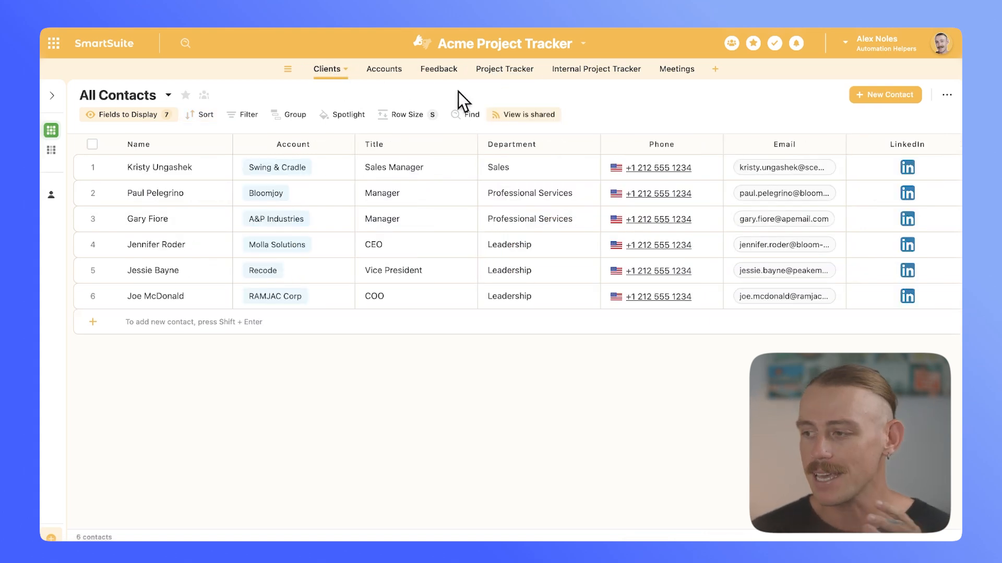
left_click(503, 73)
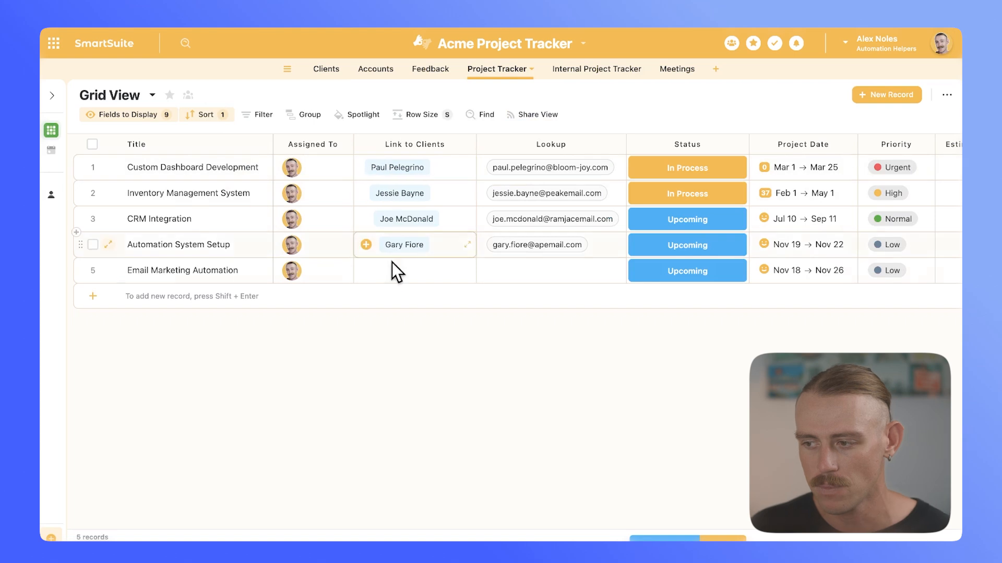
left_click(371, 274)
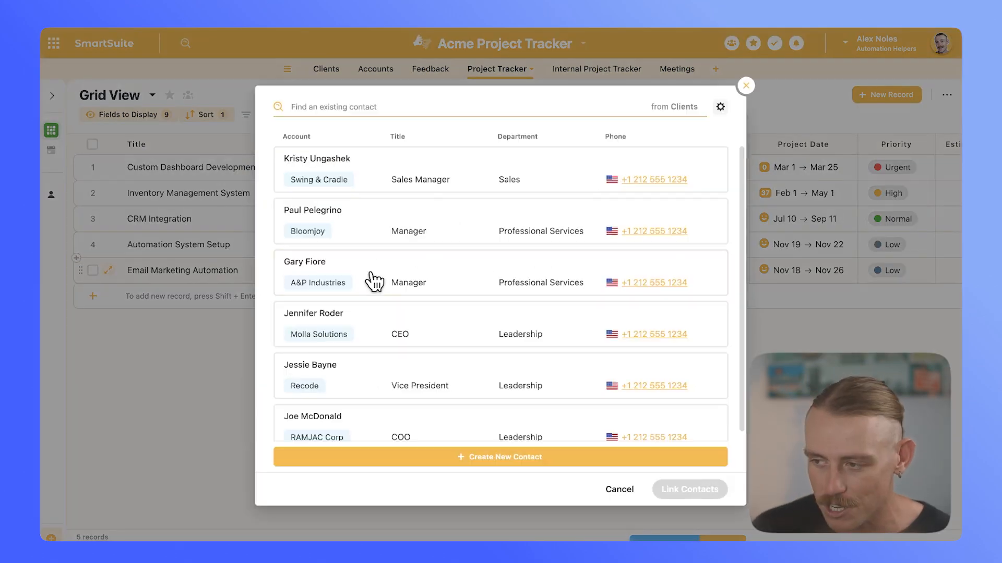
left_click(381, 324)
left_click(693, 490)
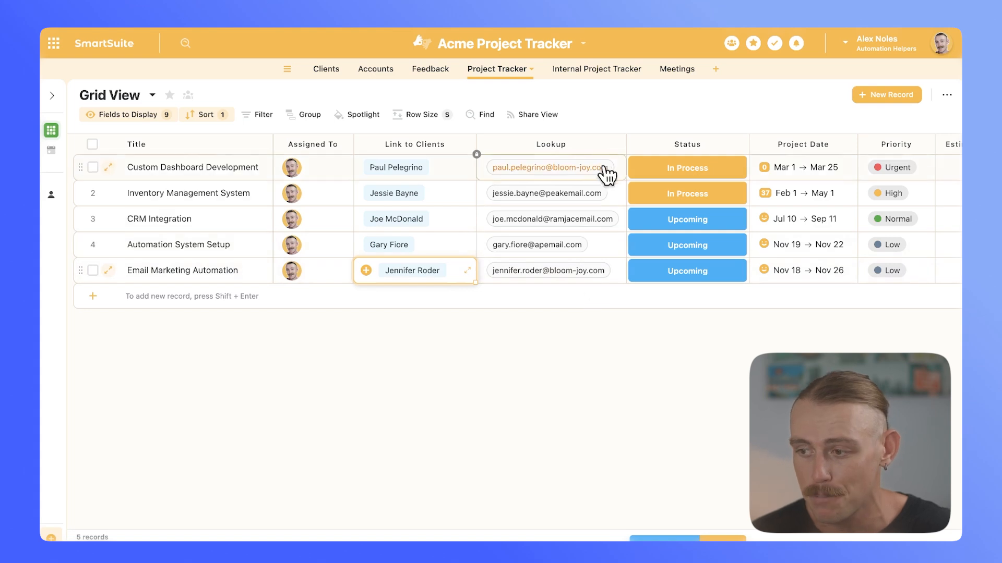
left_click(618, 144)
left_click(560, 169)
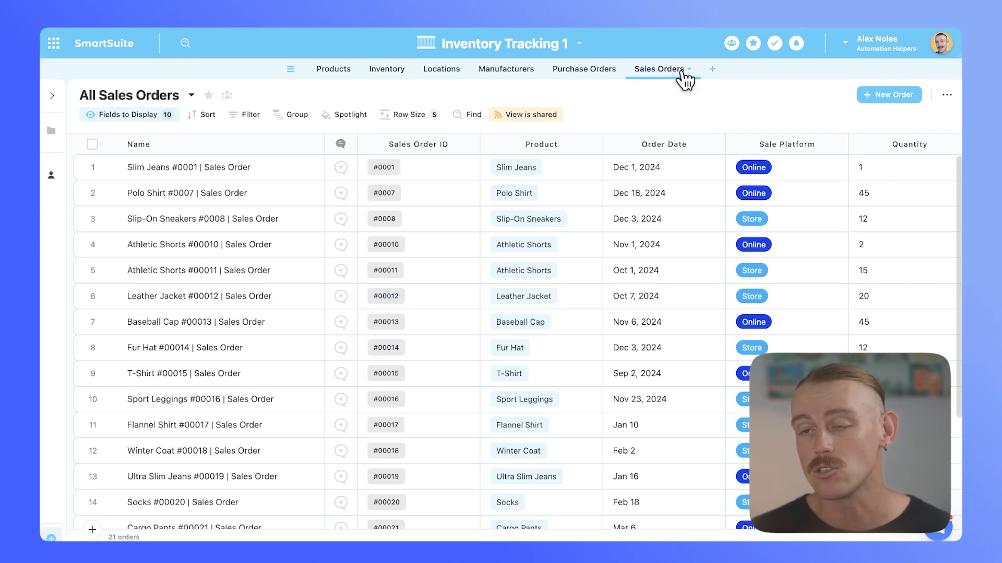
- Examine the Products table's price, order, sales and total quantity columns in Inventory Tracking 1, and return to the Sales Orders table
left_click(332, 73)
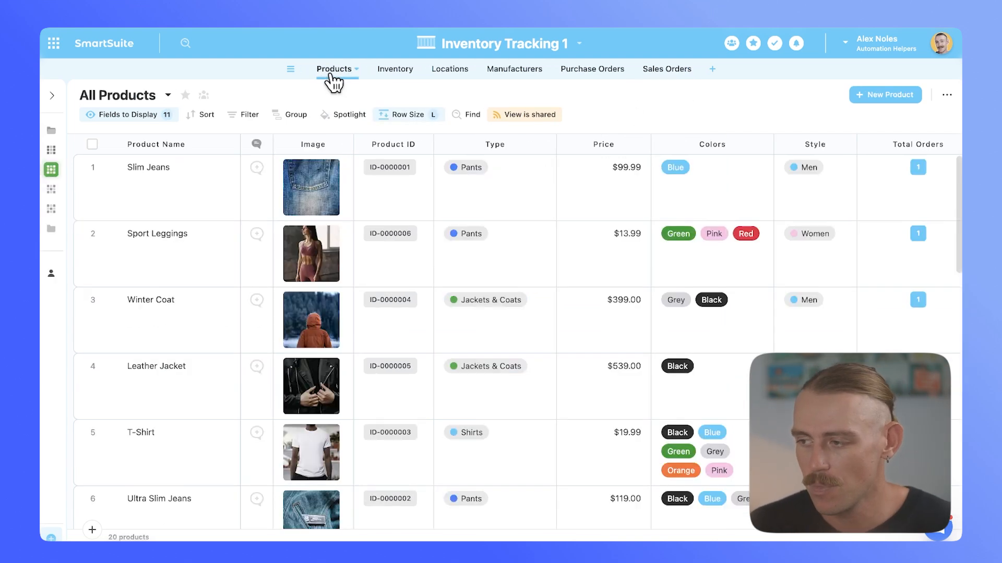
scroll(525, 224, "right", 3)
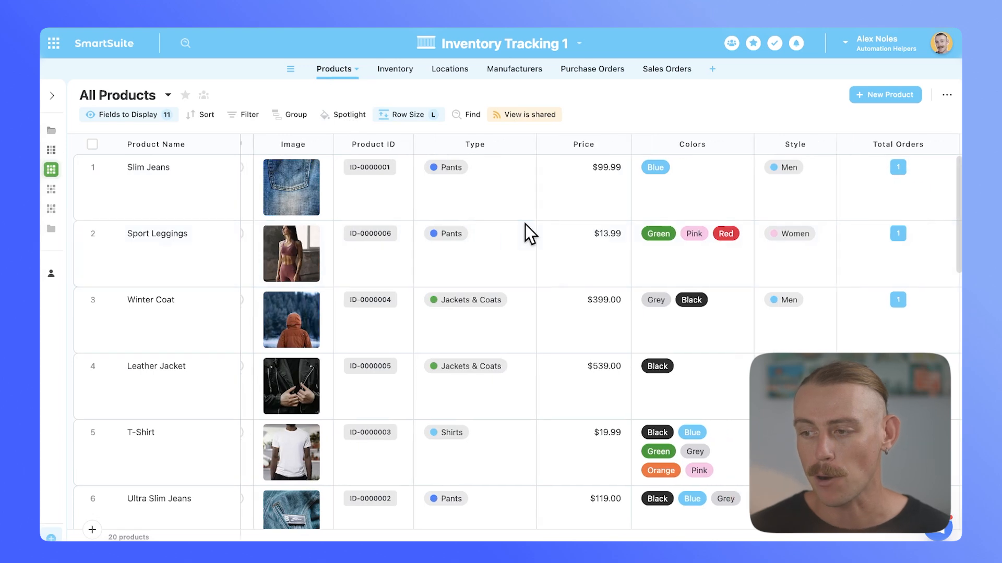
scroll(525, 224, "right", 3)
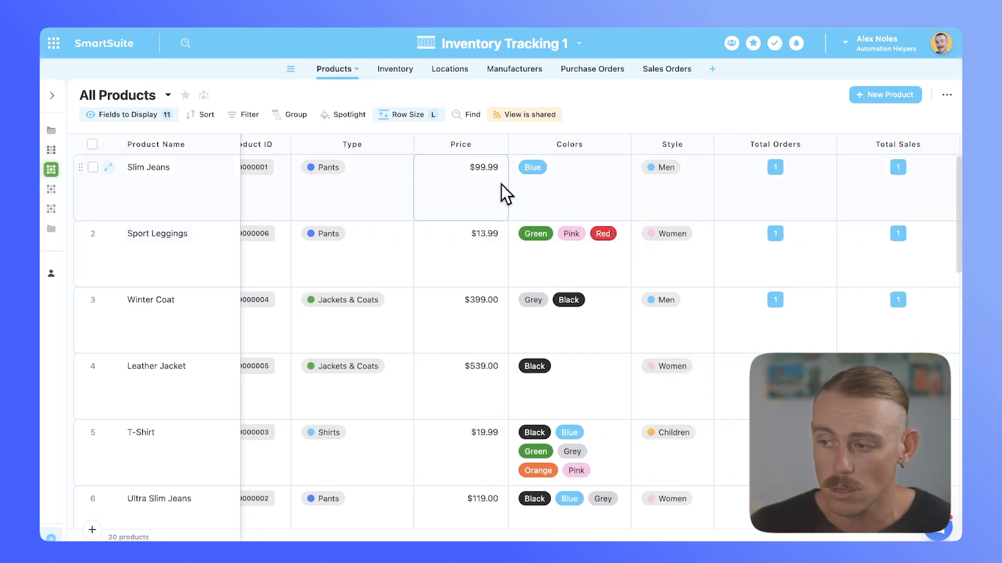
scroll(562, 218, "left", 6)
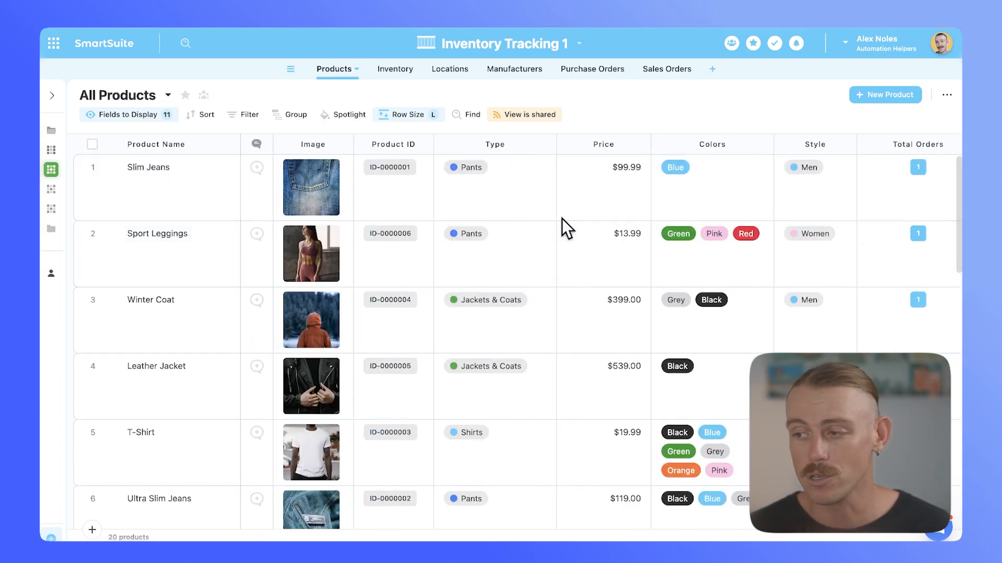
scroll(562, 218, "right", 15)
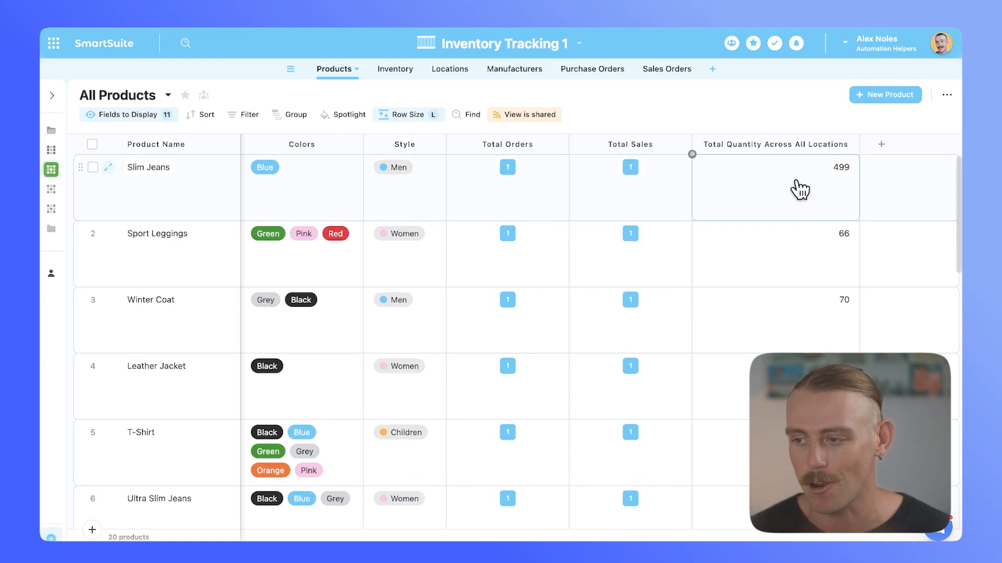
scroll(799, 189, "left", 10)
left_click(668, 70)
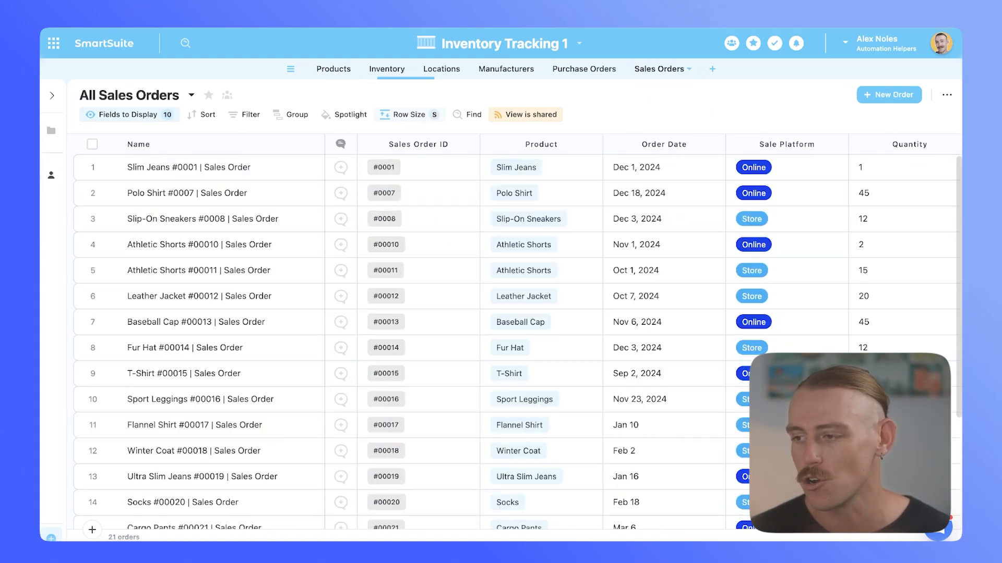